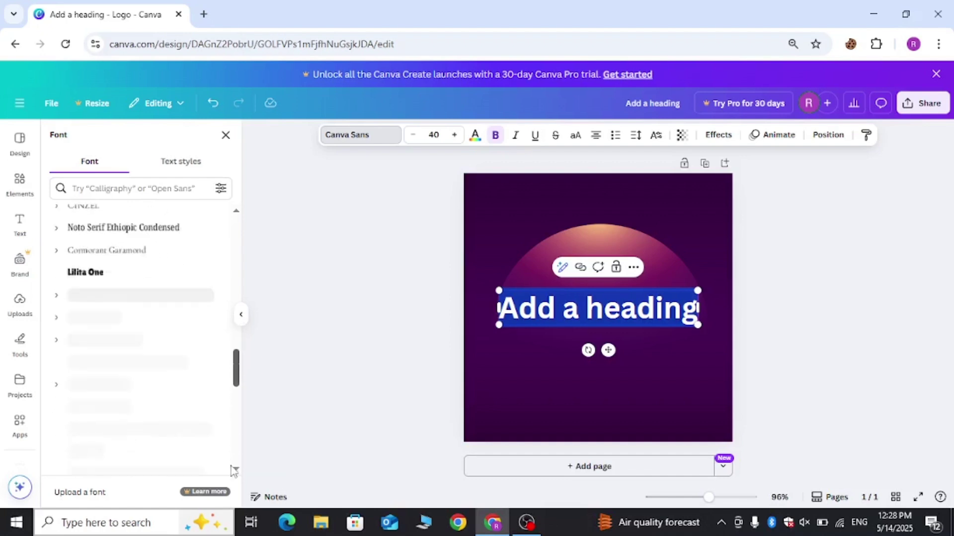
Set the selected heading's font to Anton
scroll(238, 405, "up", 2)
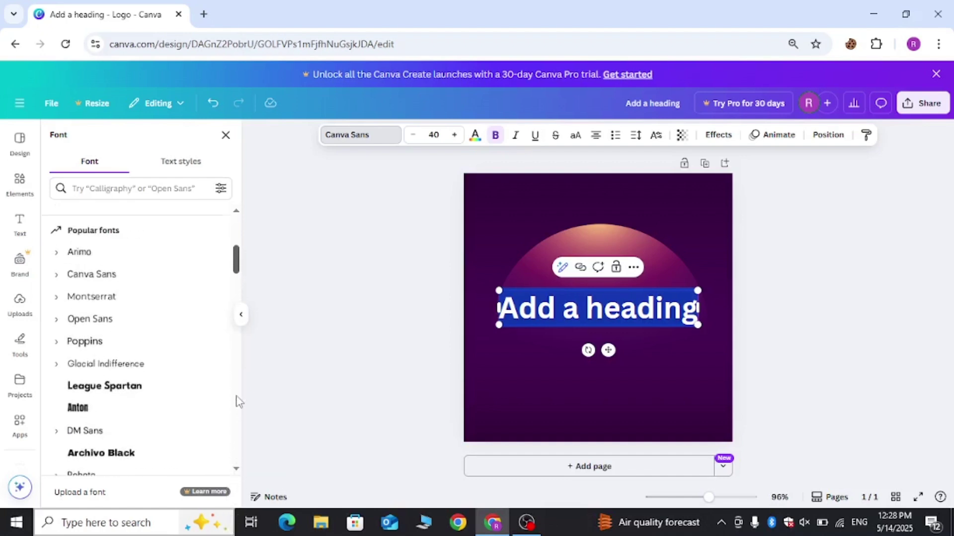
scroll(241, 413, "down", 3)
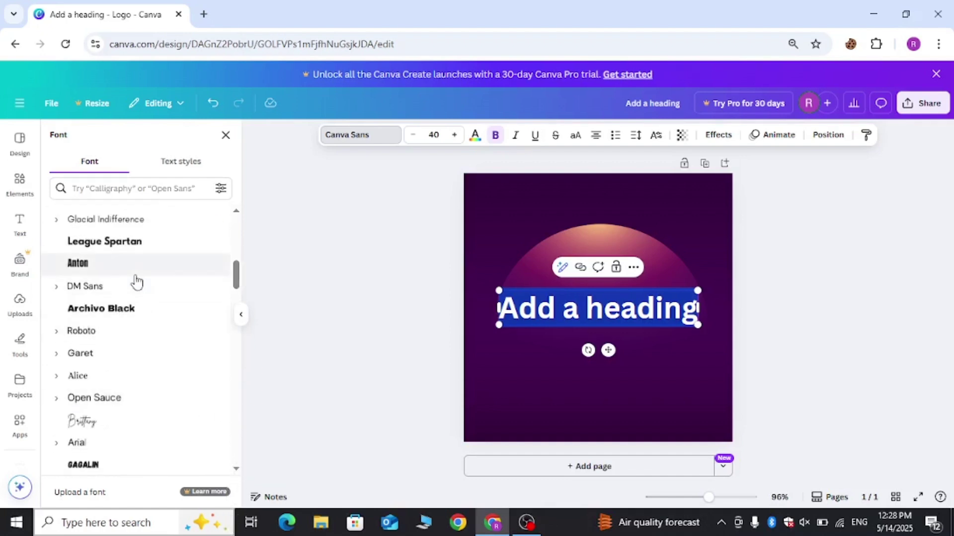
left_click(135, 271)
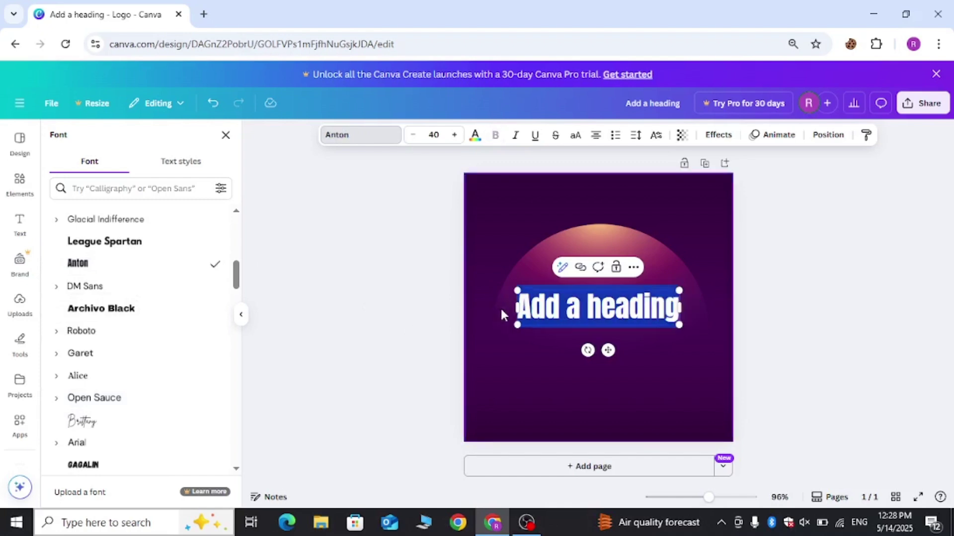
Enlarge the heading to a font size of about 44.3 and centre it horizontally over the glowing half-circle
left_click_drag(517, 290, 491, 284)
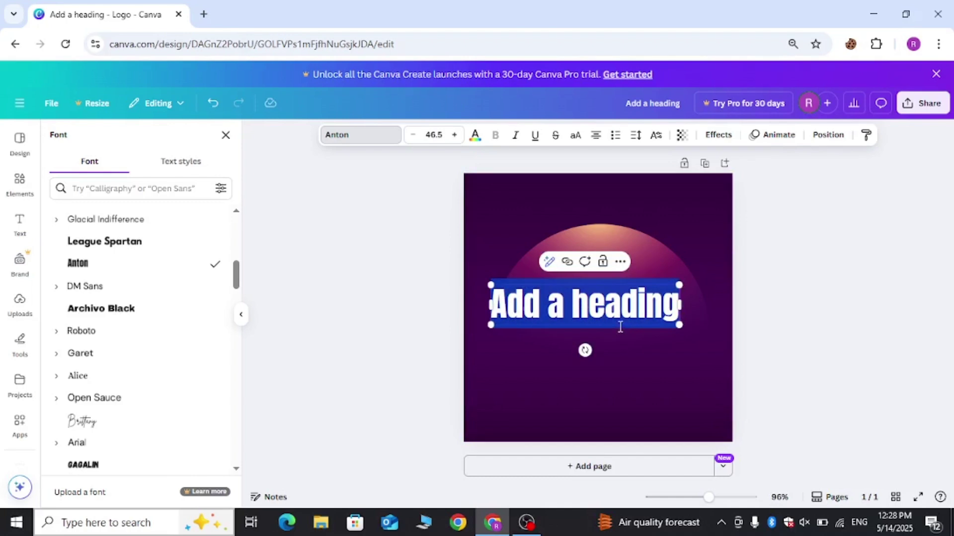
left_click(661, 329)
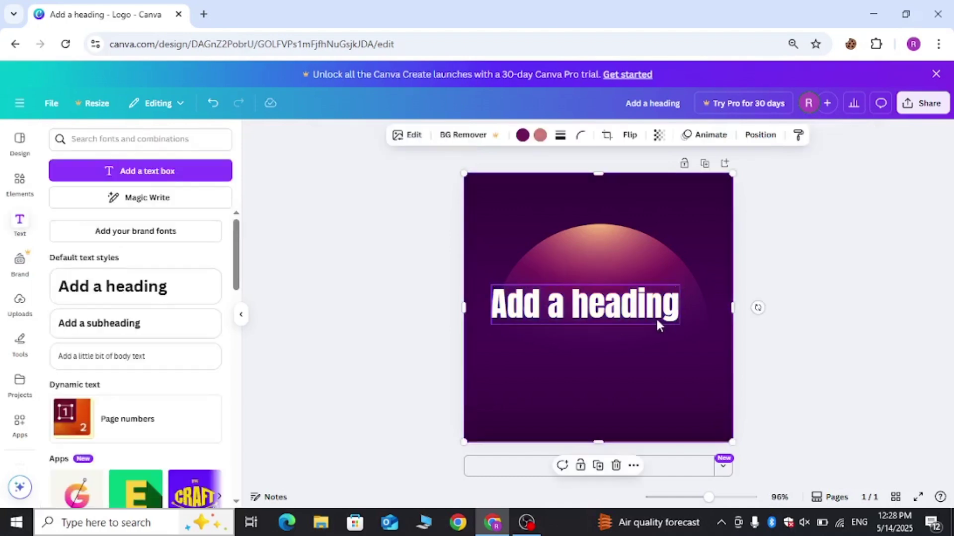
left_click_drag(656, 317, 674, 322)
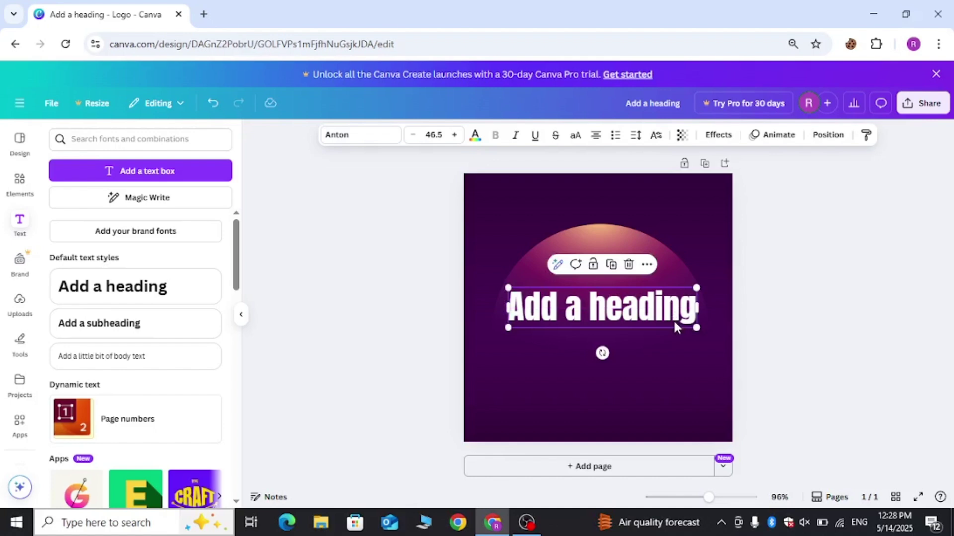
left_click_drag(506, 286, 516, 287)
left_click_drag(593, 321, 575, 312)
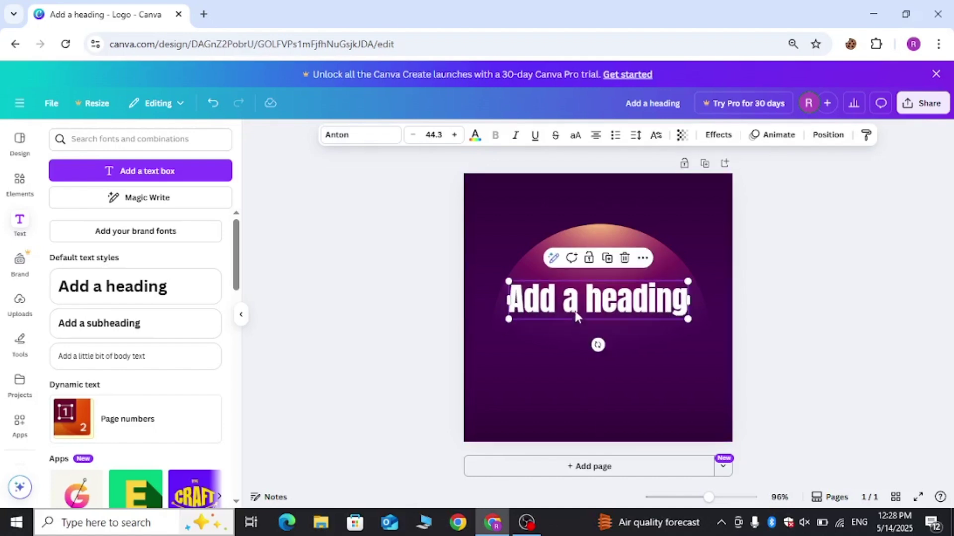
Search the text colours for BLACK and recolour the heading with the yellow from the One Sweet Day palette
left_click(476, 136)
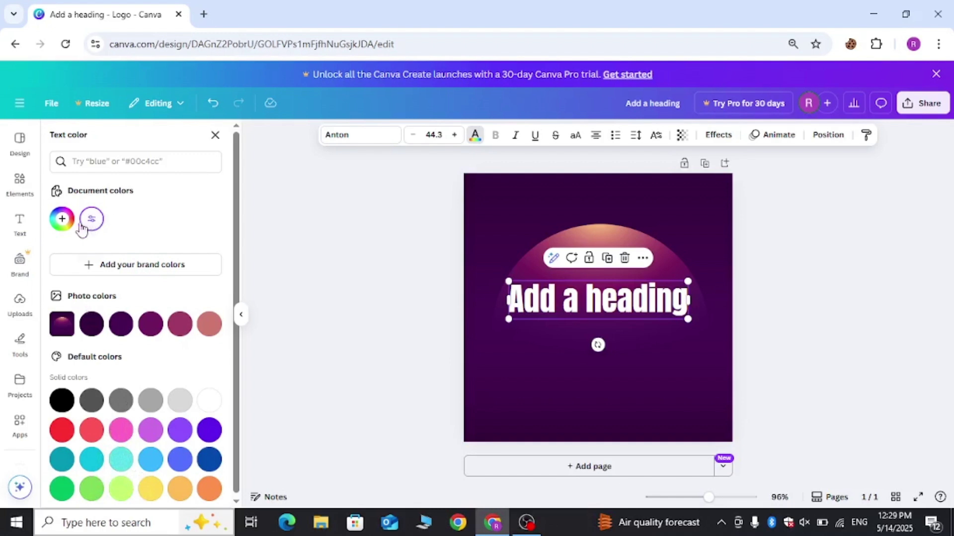
left_click(89, 168)
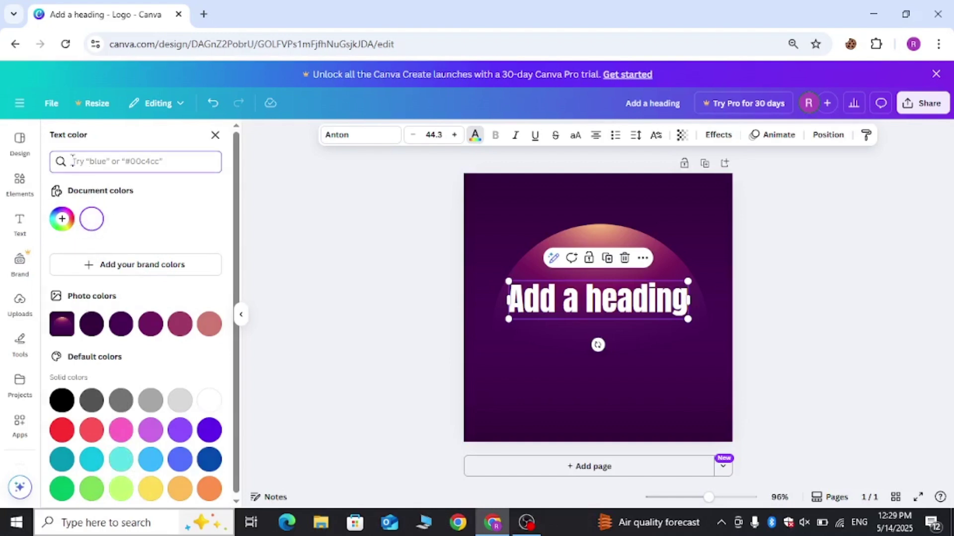
type("BLACK")
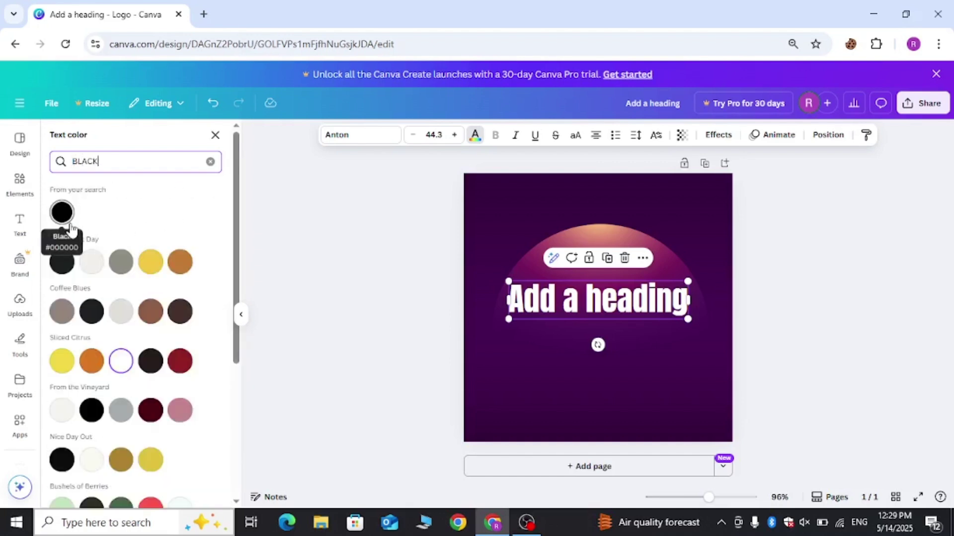
left_click(157, 270)
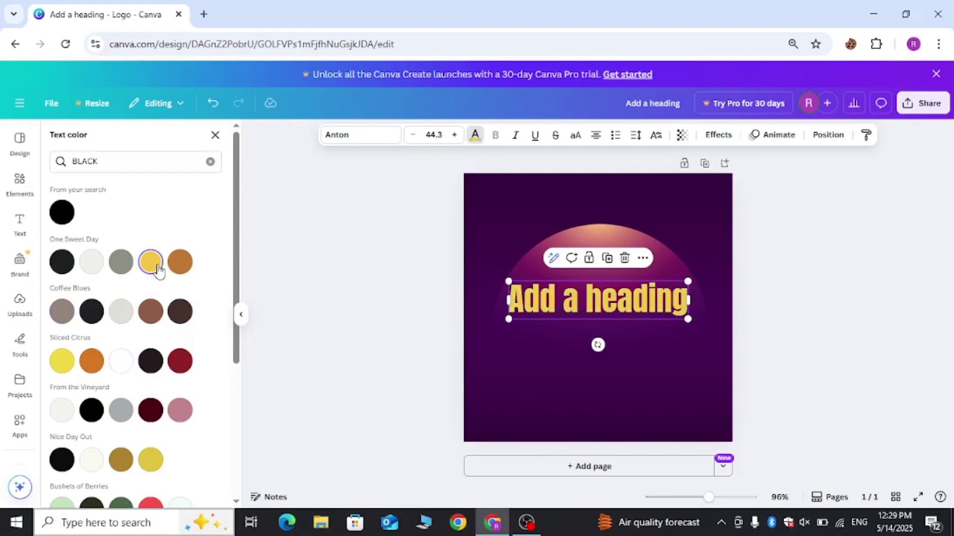
Replace the heading's text with "I CAN DO IT, AND" on the first line and "I WILL DO IT" on the second
left_click_drag(672, 301, 509, 300)
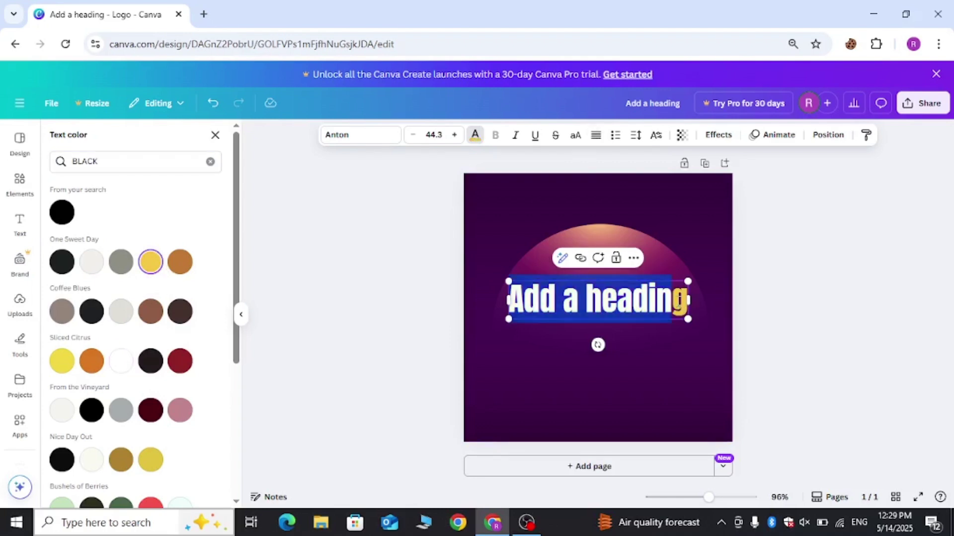
key("BackSpace")
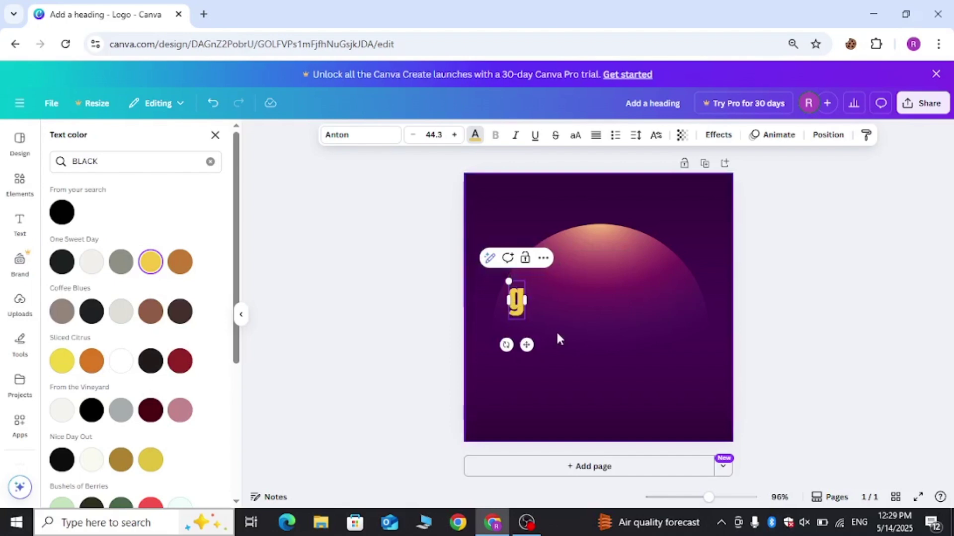
key("Delete")
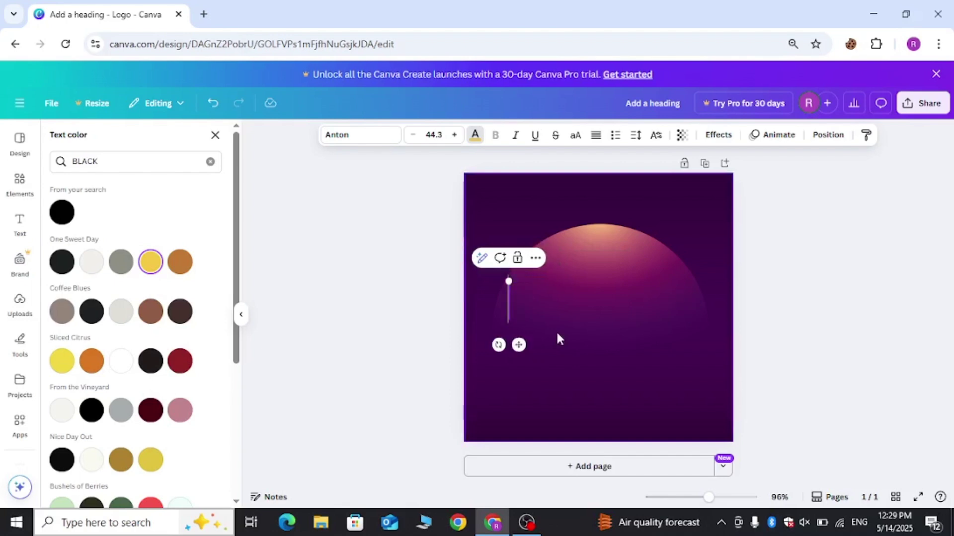
type("I")
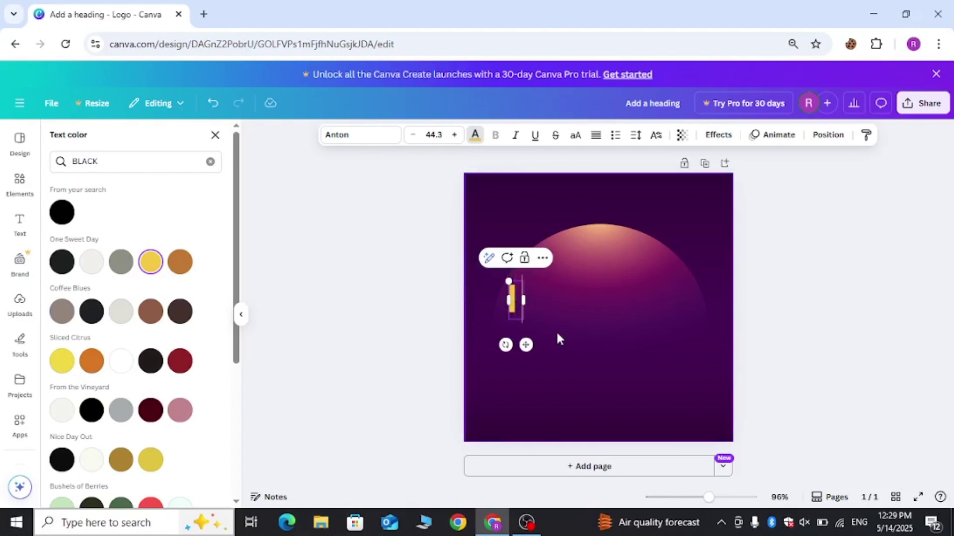
type(" CAN DO I")
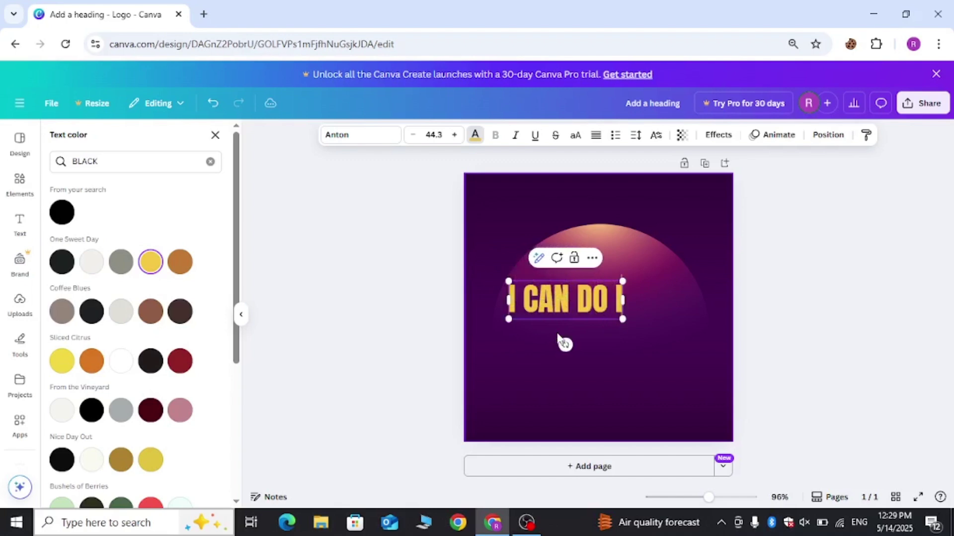
type("T,")
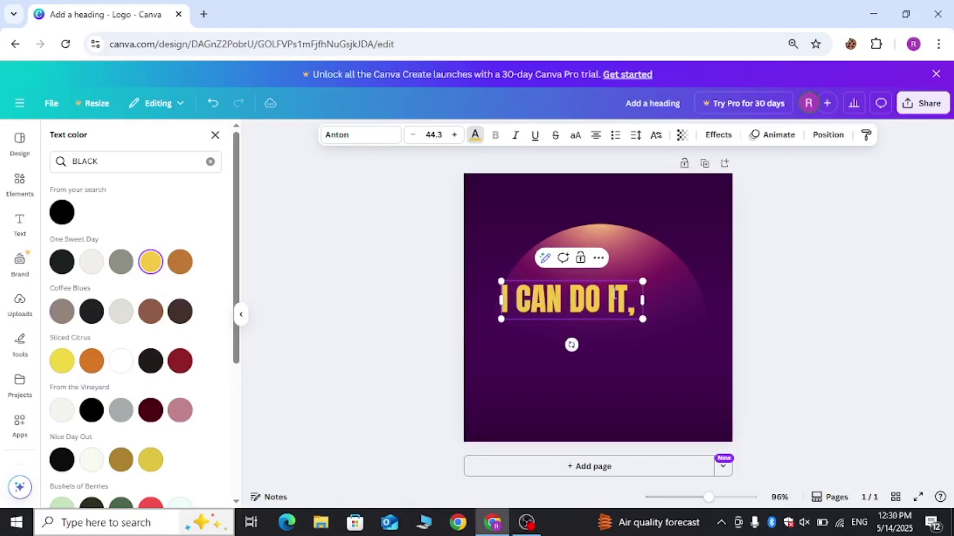
type(" AND")
key("Return")
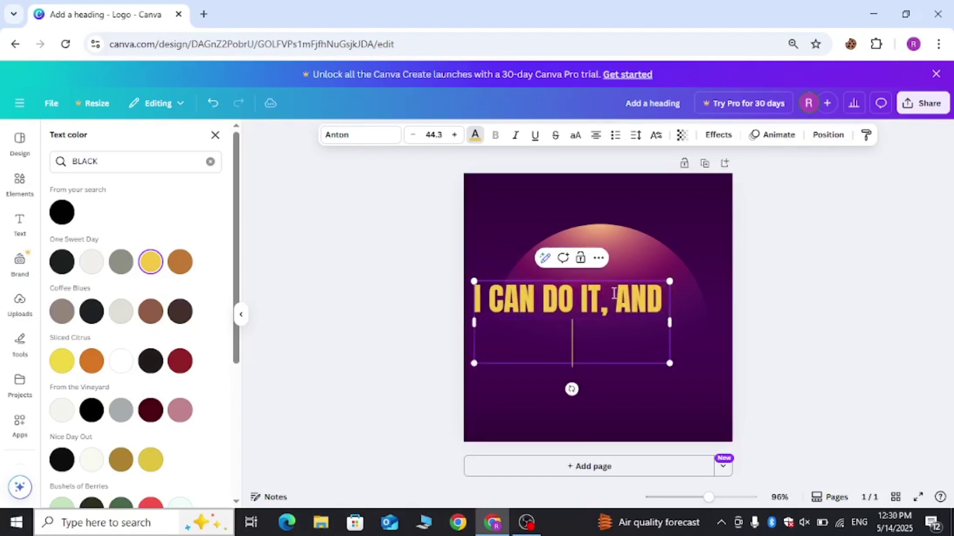
type("I WILL D")
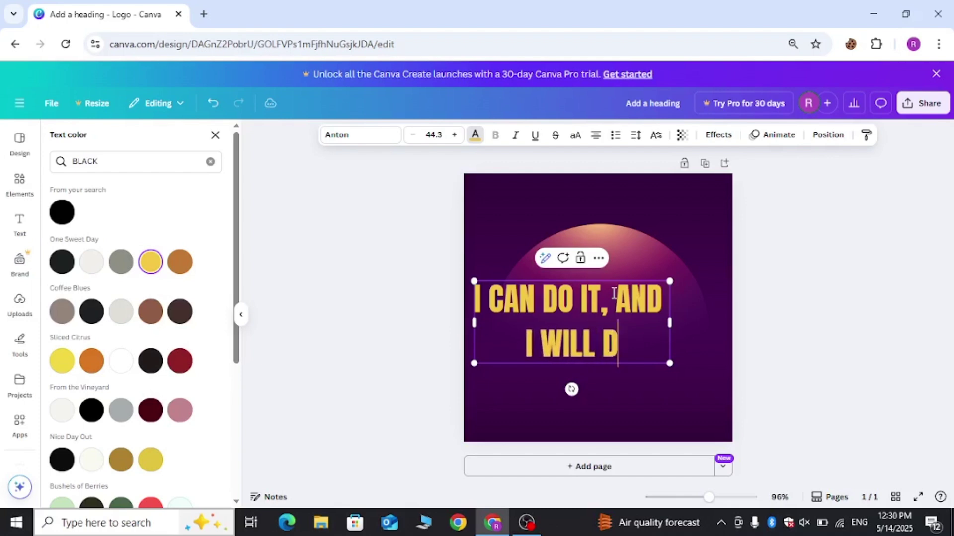
type("O IT")
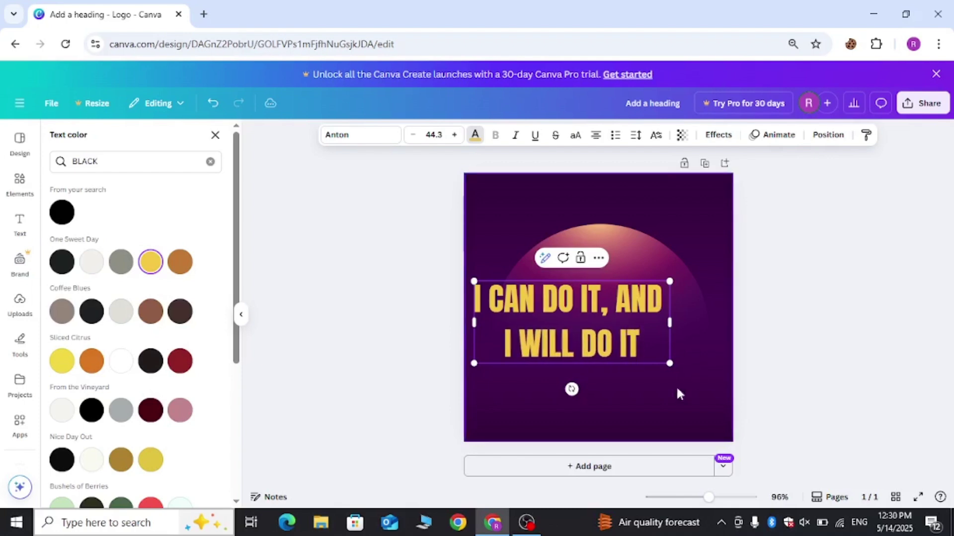
left_click(650, 391)
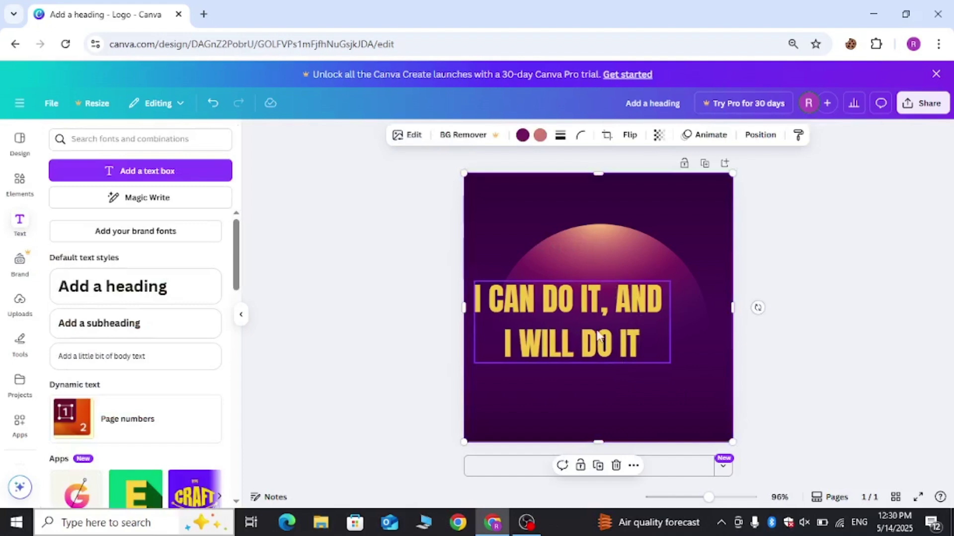
Shrink the two-line text to a font size of about 40.2 and centre it horizontally on the page
left_click_drag(602, 331, 625, 322)
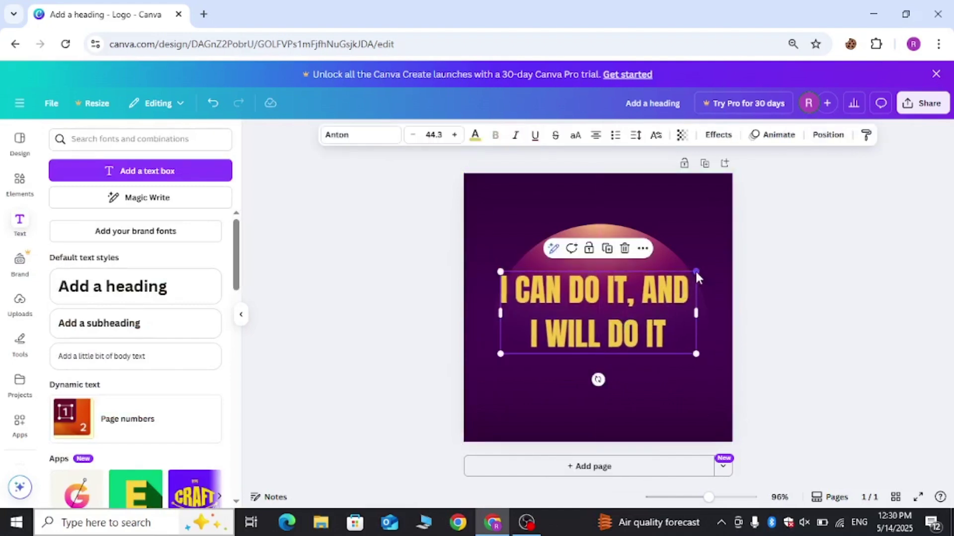
left_click_drag(695, 272, 678, 279)
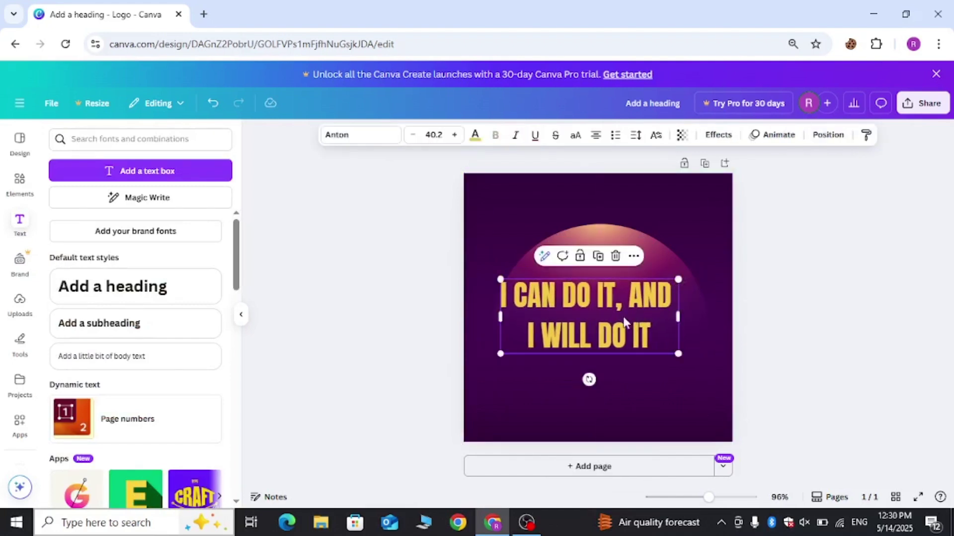
left_click_drag(625, 320, 630, 316)
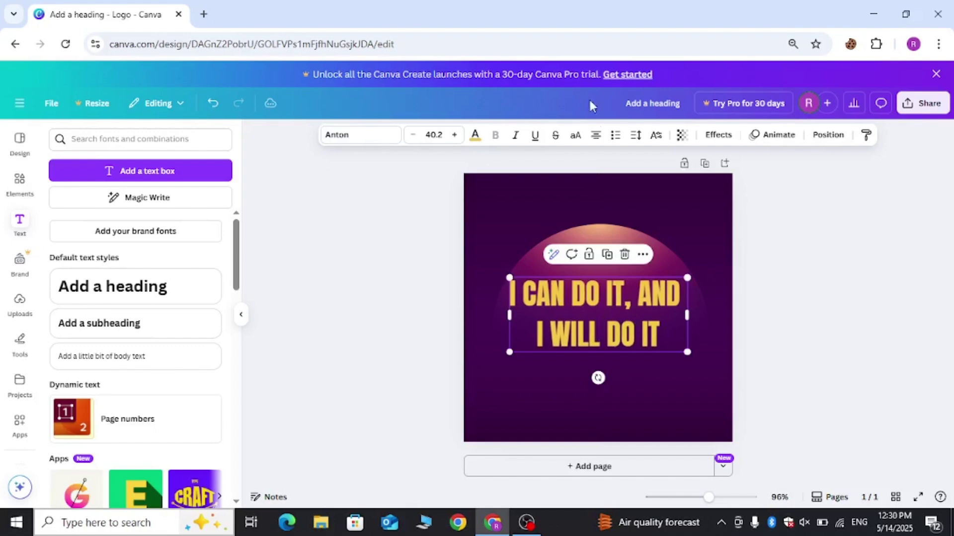
Try other alignments for the two-line text and return it to centred
left_click(597, 137)
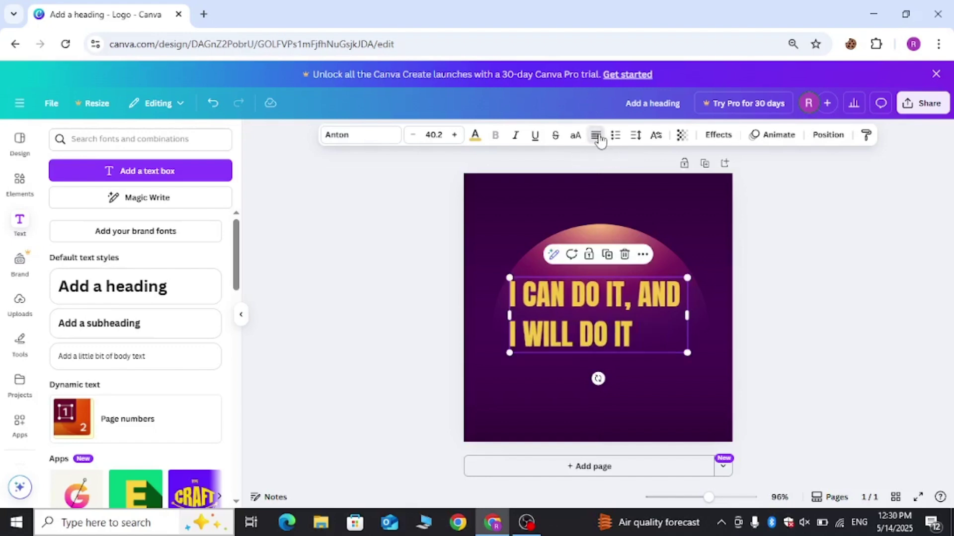
left_click(600, 137)
left_click(599, 137)
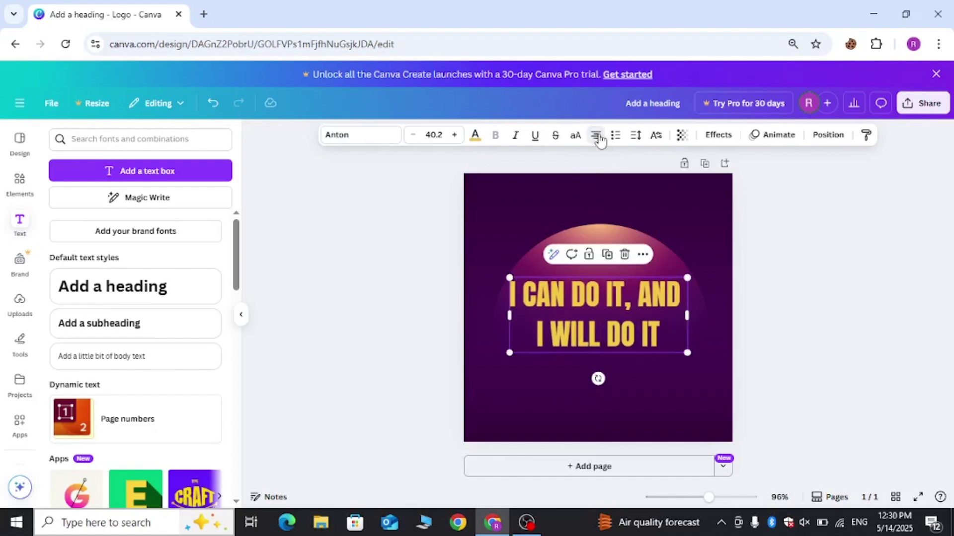
Try the Shadow effect on the two-line text
left_click(480, 307)
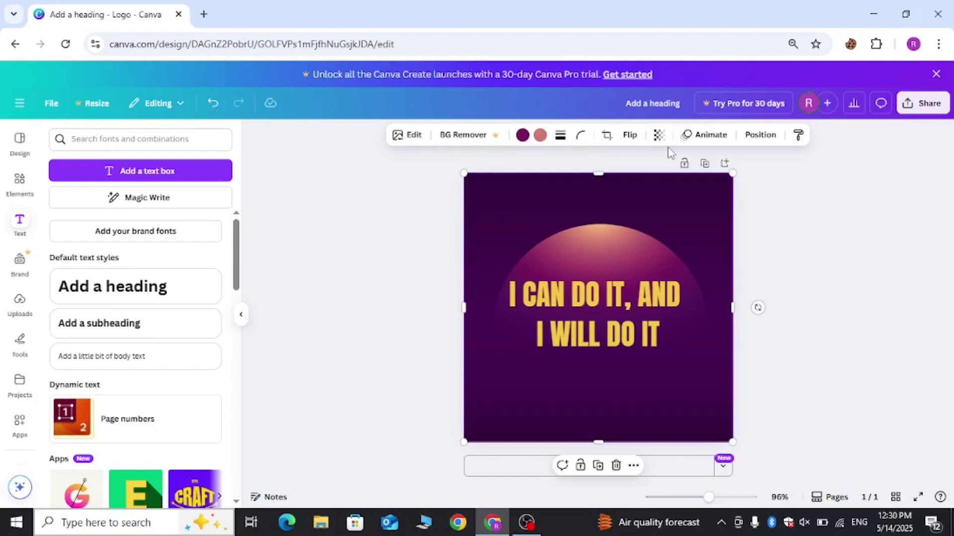
left_click(552, 298)
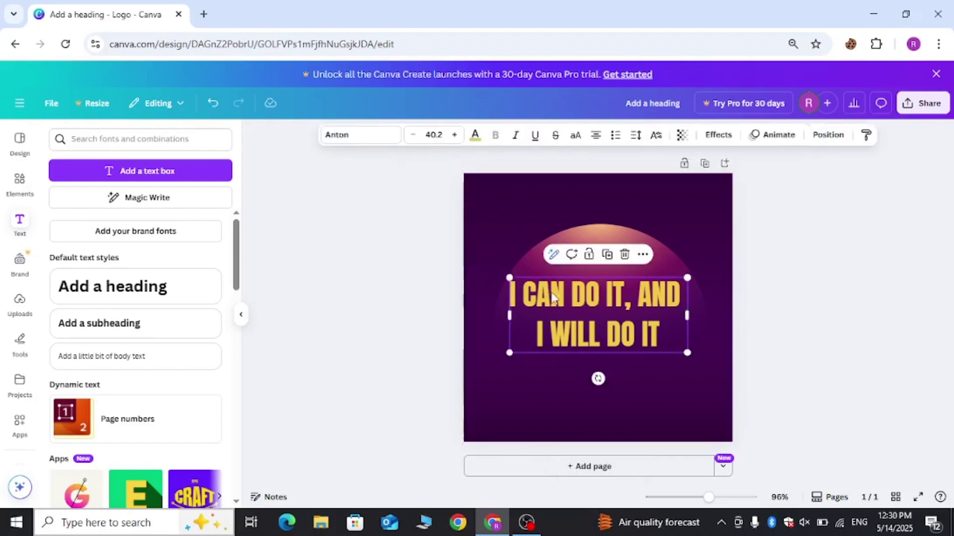
left_click(718, 135)
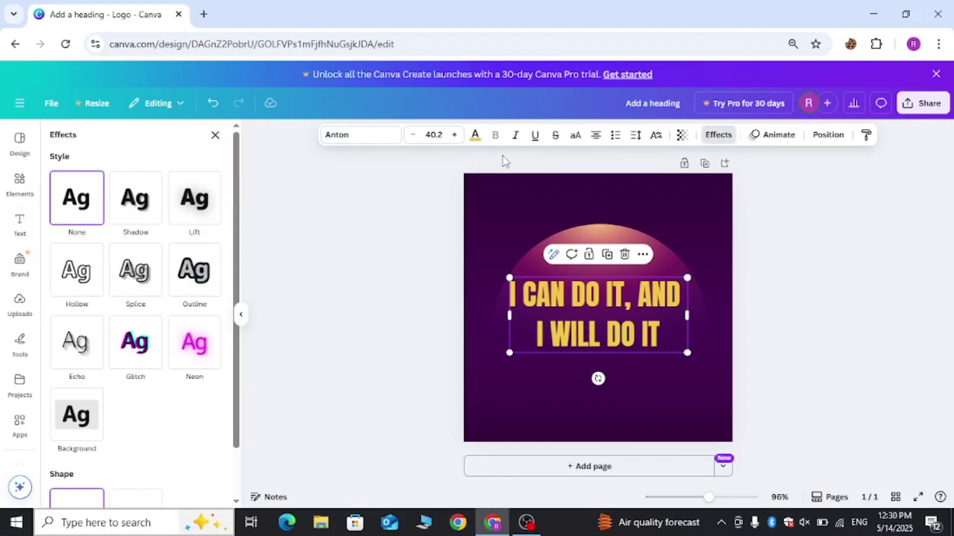
left_click(151, 209)
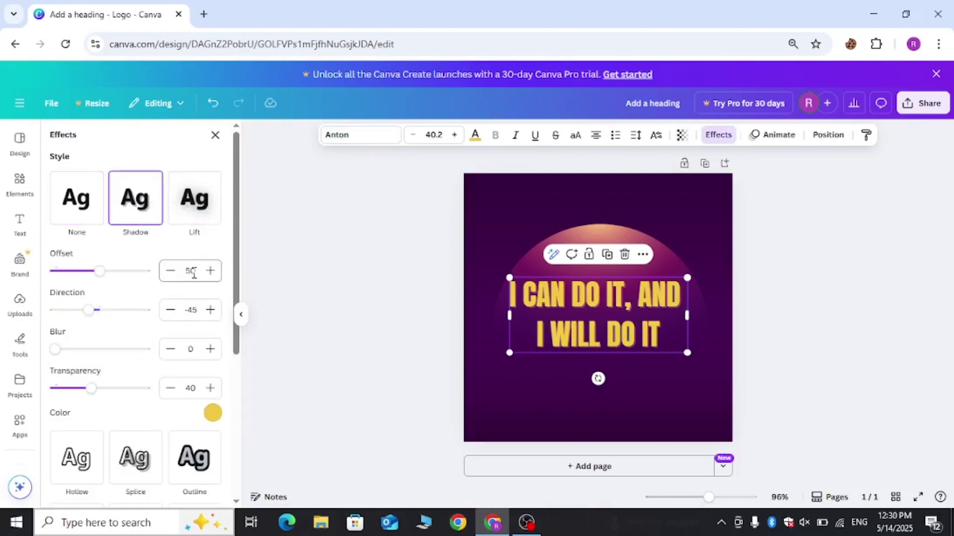
Apply the Neon effect and the Curve shape to the text
left_click_drag(238, 281, 249, 383)
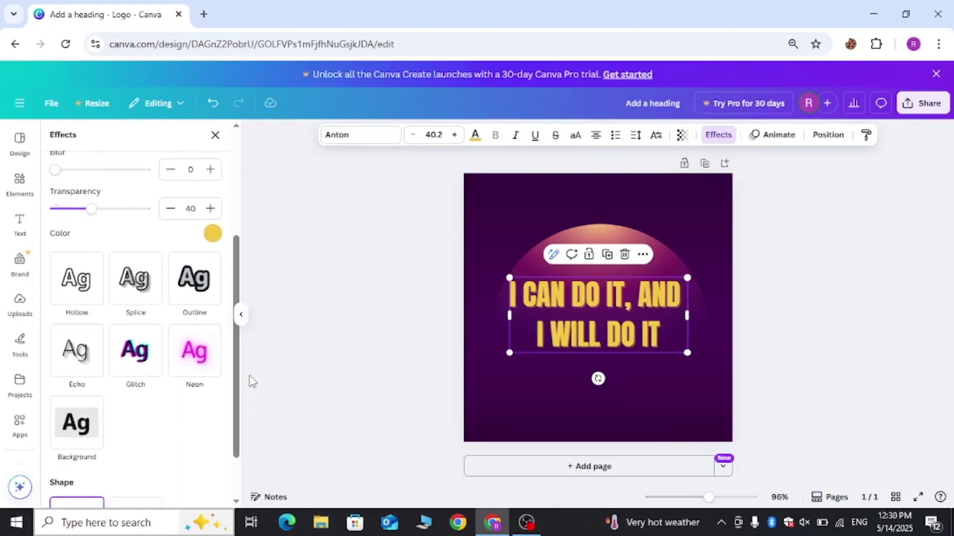
left_click(174, 370)
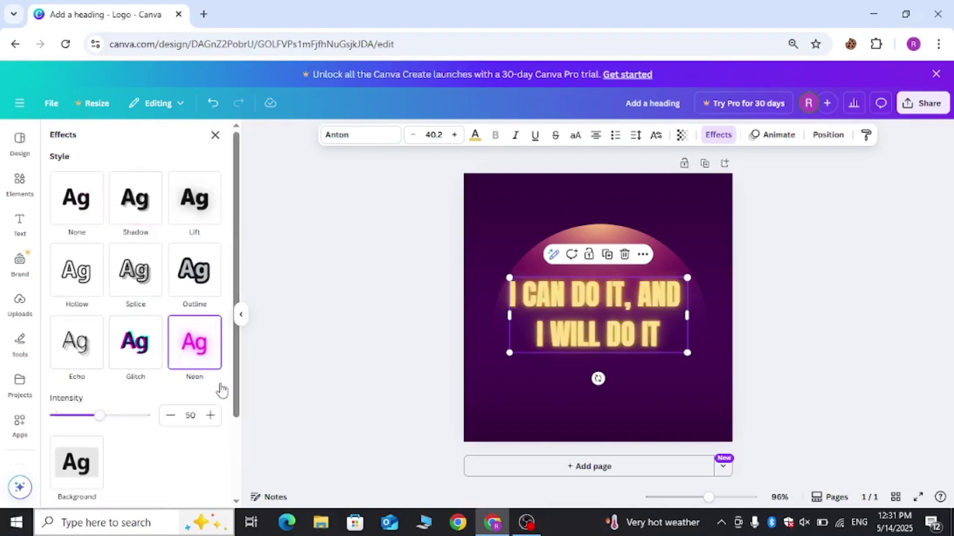
left_click_drag(237, 377, 203, 454)
left_click(133, 468)
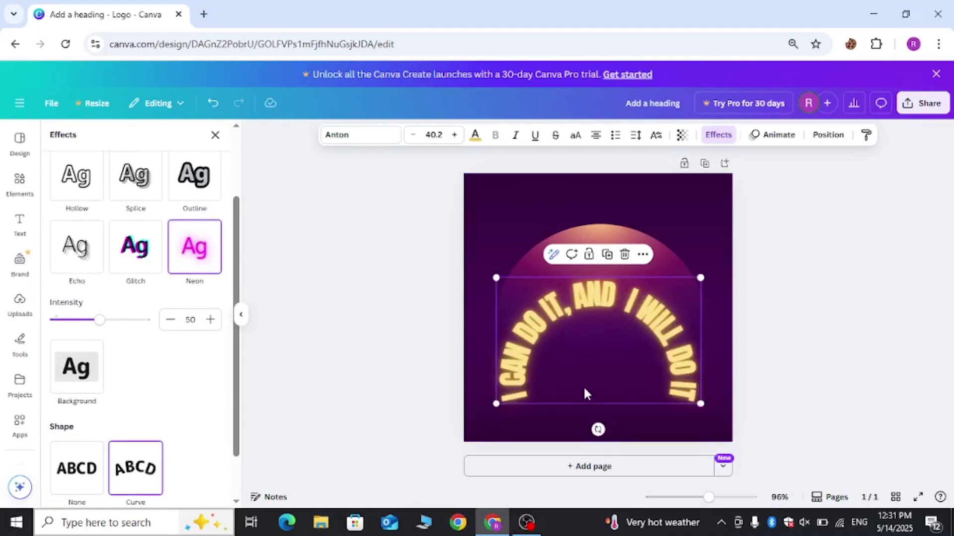
Move the curved text up around the half-circle's top edge, enlarge it to a font size of about 45.5 and centre it
left_click_drag(583, 382, 589, 285)
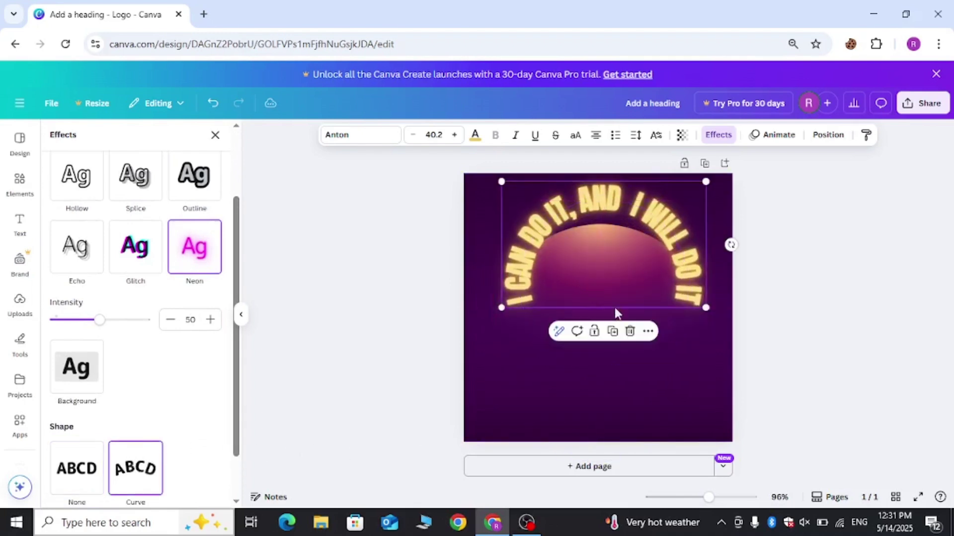
left_click_drag(707, 307, 734, 325)
left_click_drag(636, 290, 617, 300)
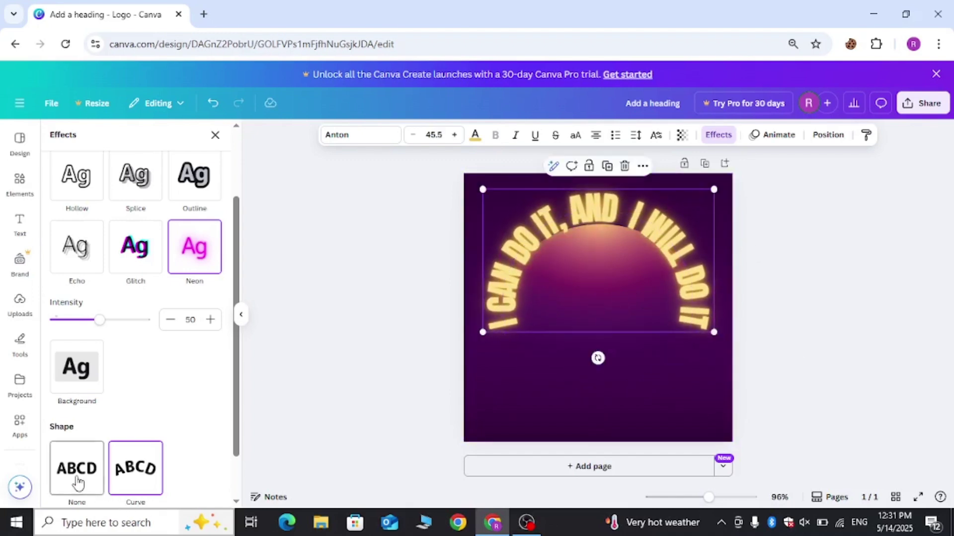
Remove the Curve shape from the neon text, reduce it to a font size of about 37.9 and place it over the half-circle
left_click(77, 481)
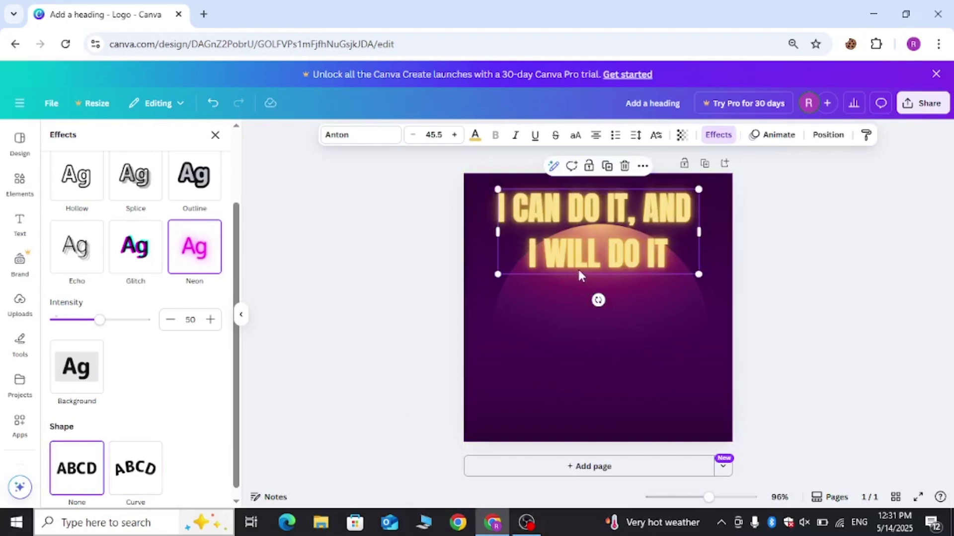
left_click_drag(579, 271, 587, 367)
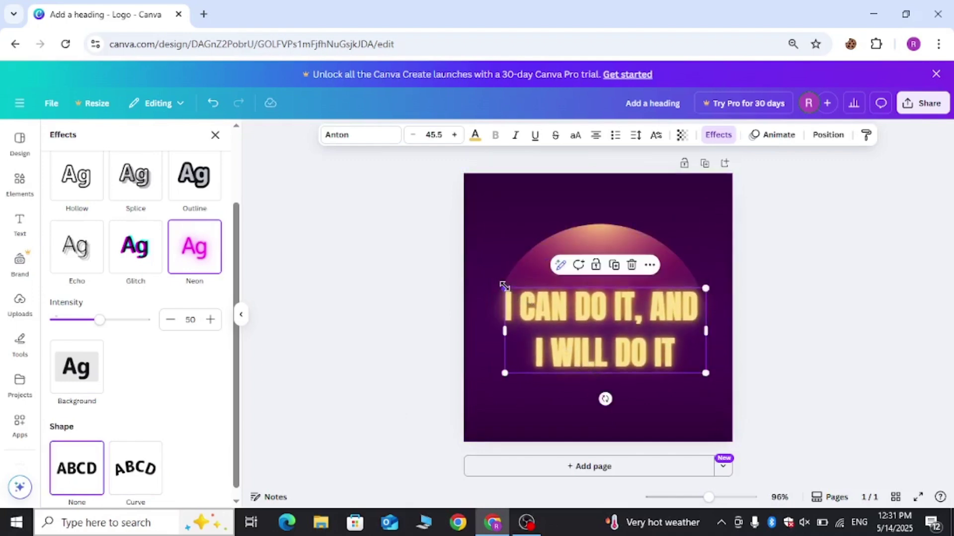
left_click_drag(505, 287, 534, 300)
left_click_drag(619, 330, 600, 302)
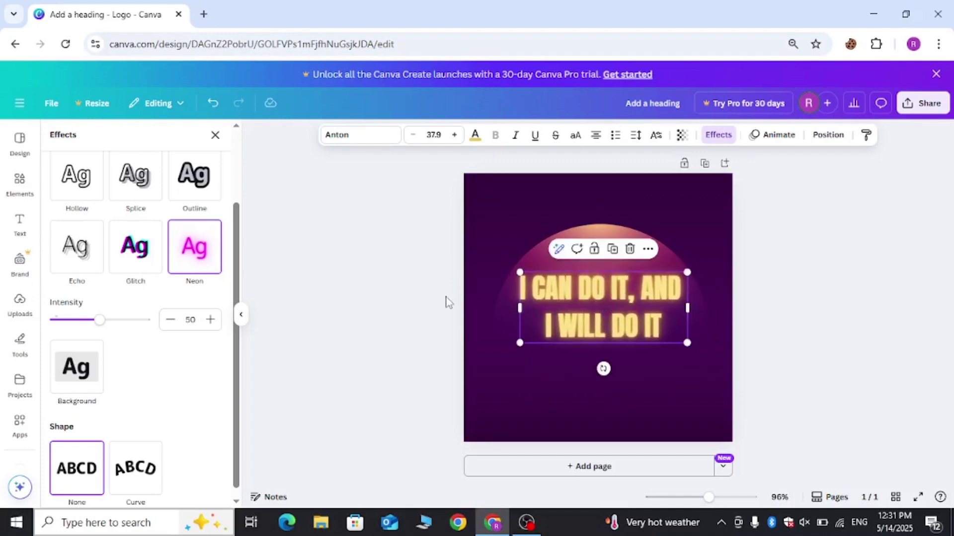
Browse the available fonts for the two-line text without changing its font
left_click(380, 140)
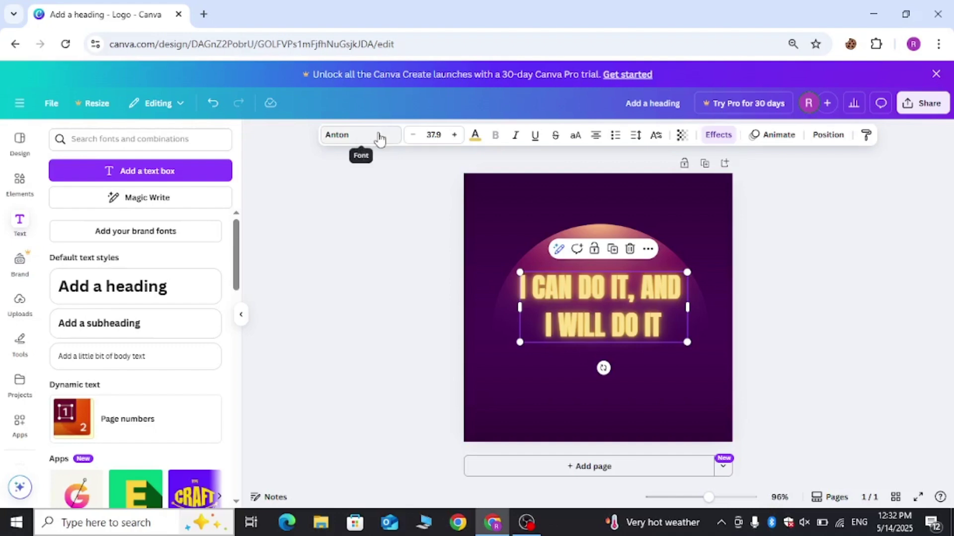
left_click(380, 139)
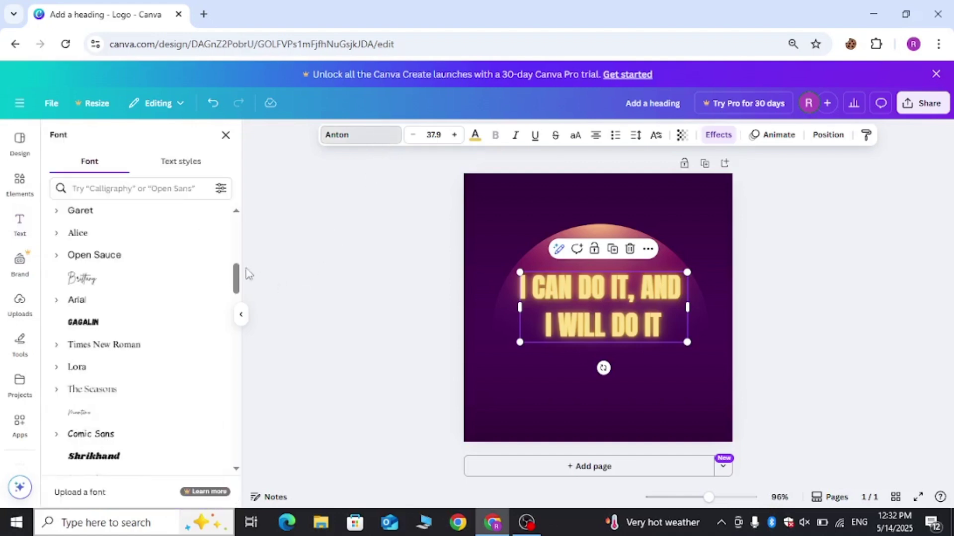
left_click_drag(235, 280, 241, 247)
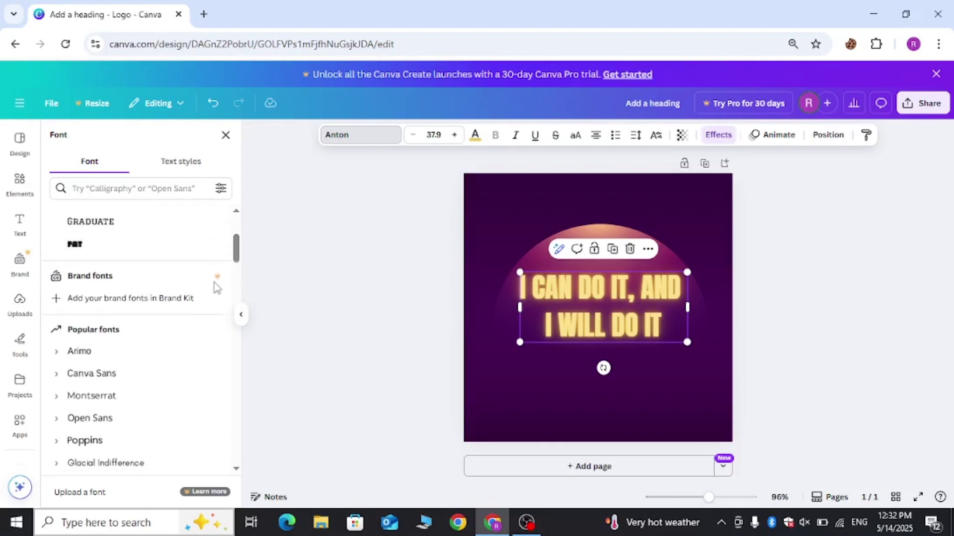
left_click_drag(236, 252, 245, 436)
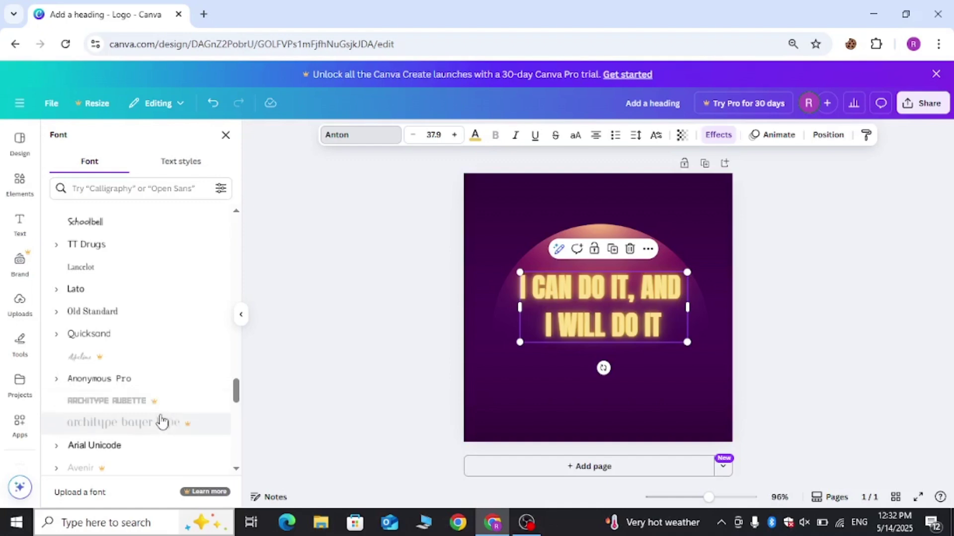
left_click(241, 315)
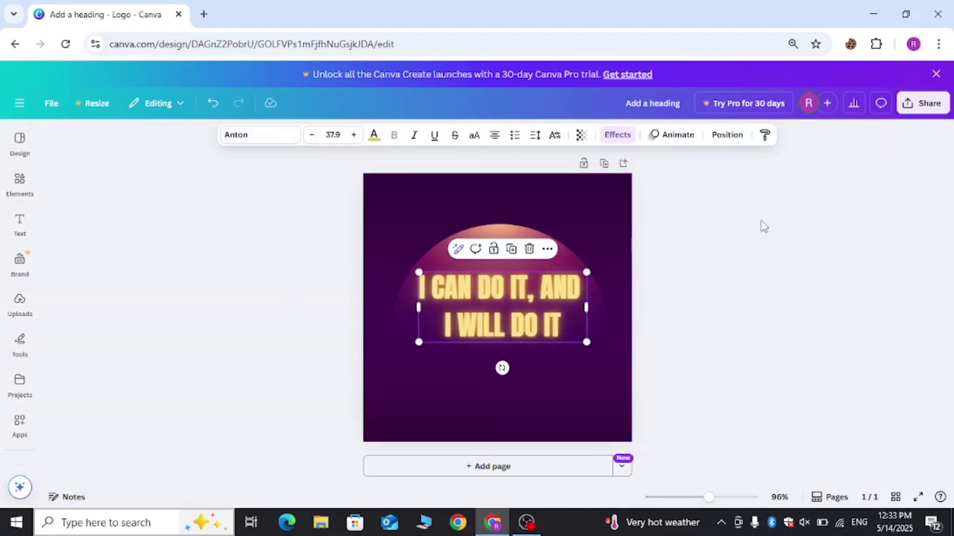
Set up the design's download with PNG as the file type
left_click(921, 104)
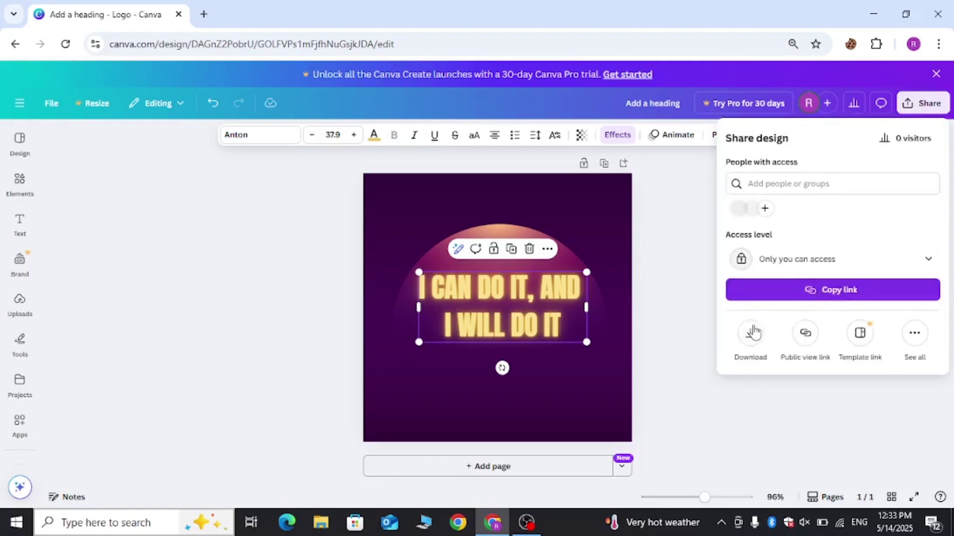
left_click(751, 335)
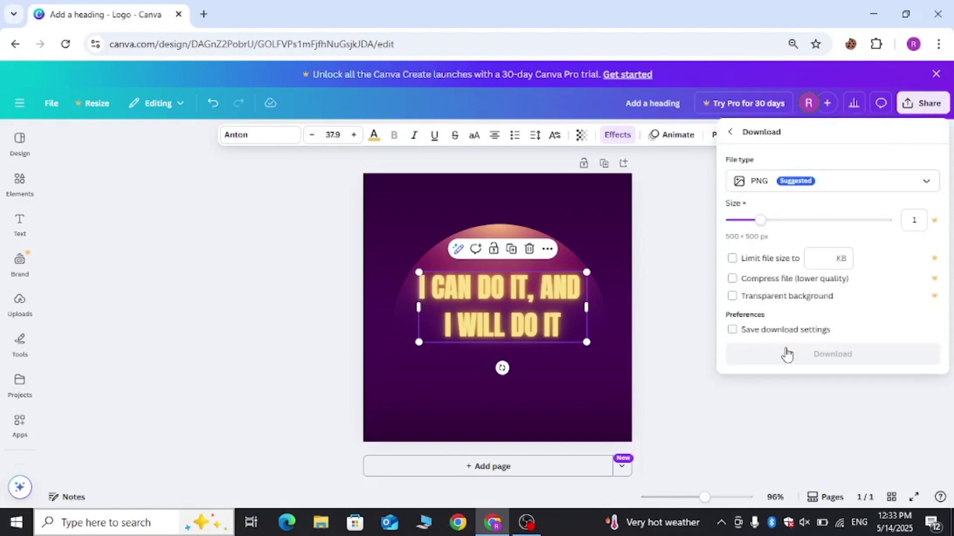
left_click(788, 187)
left_click(775, 259)
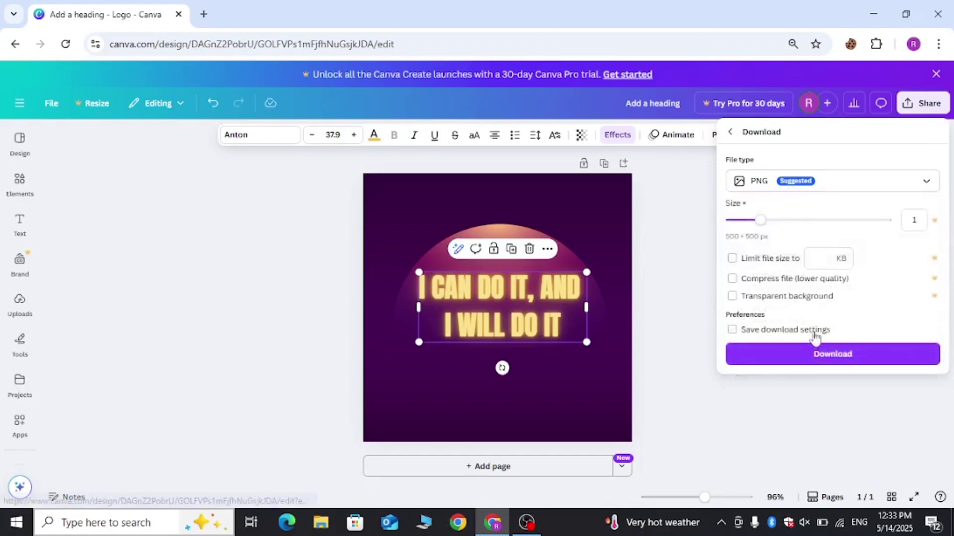